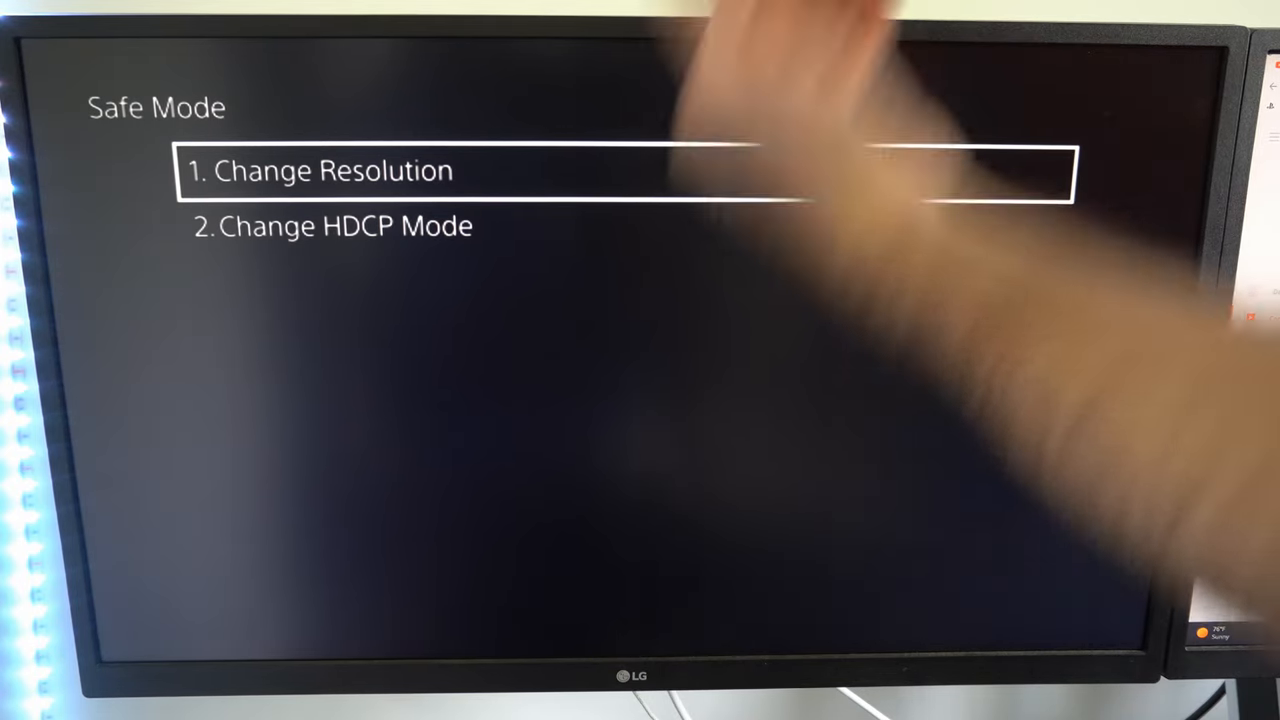
pyautogui.press('Down')
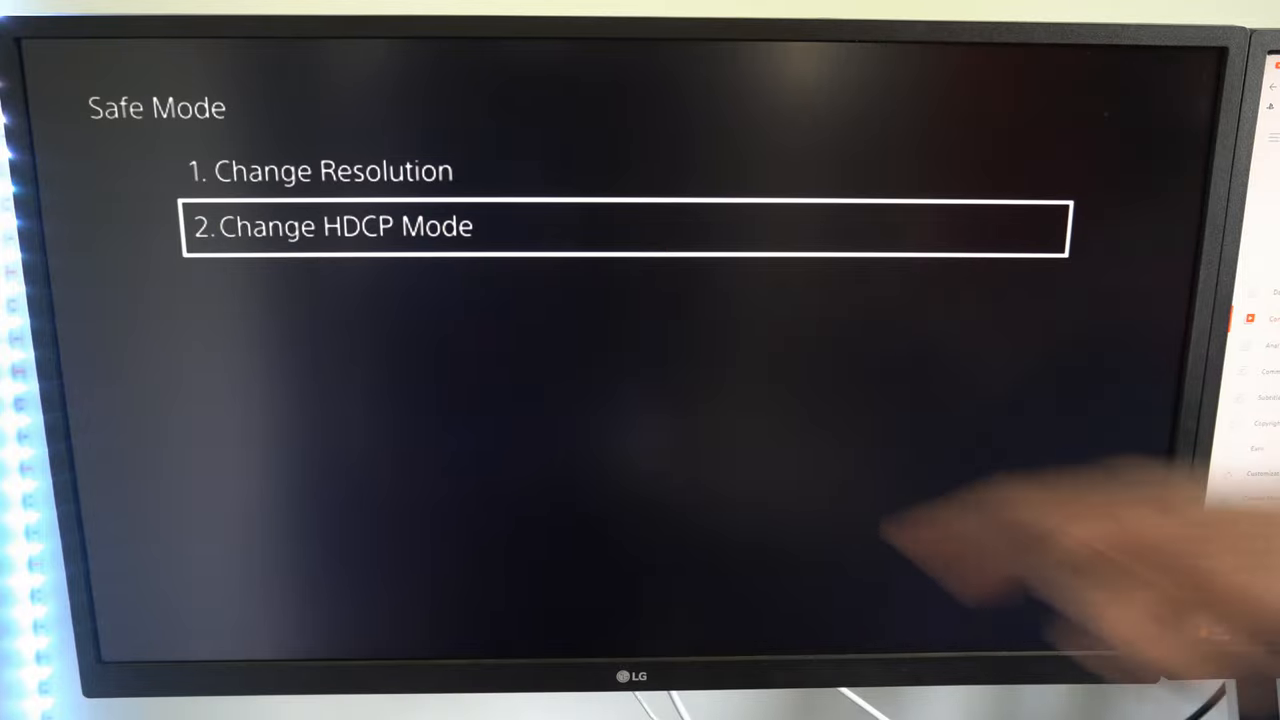